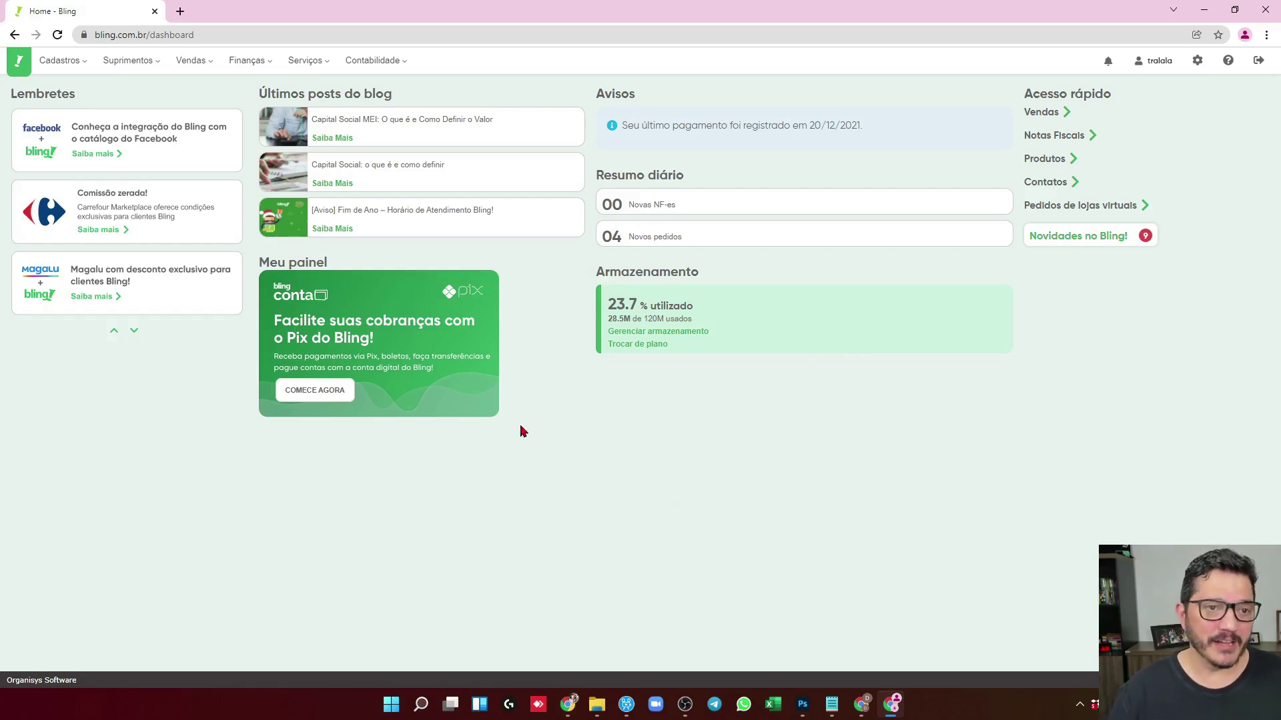
Open the received notes of the Notas Fiscais de Entrada page
mouse_move(129, 61)
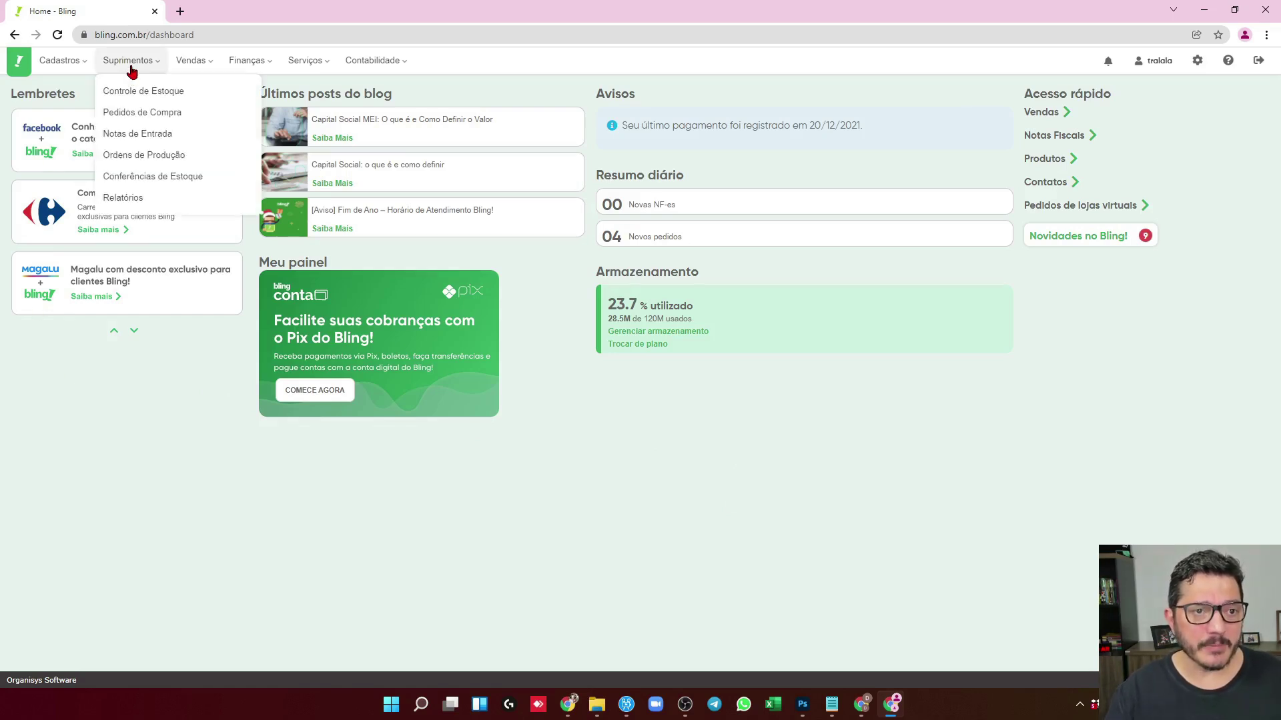
left_click(138, 134)
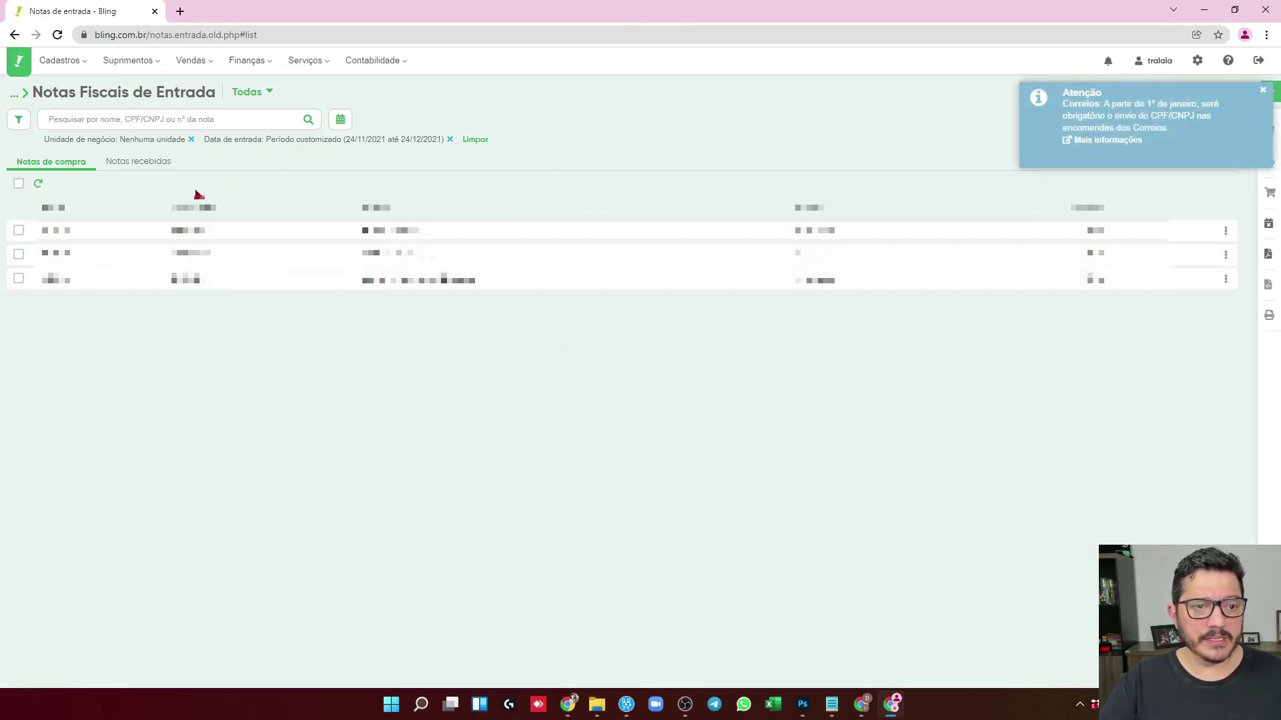
left_click(134, 167)
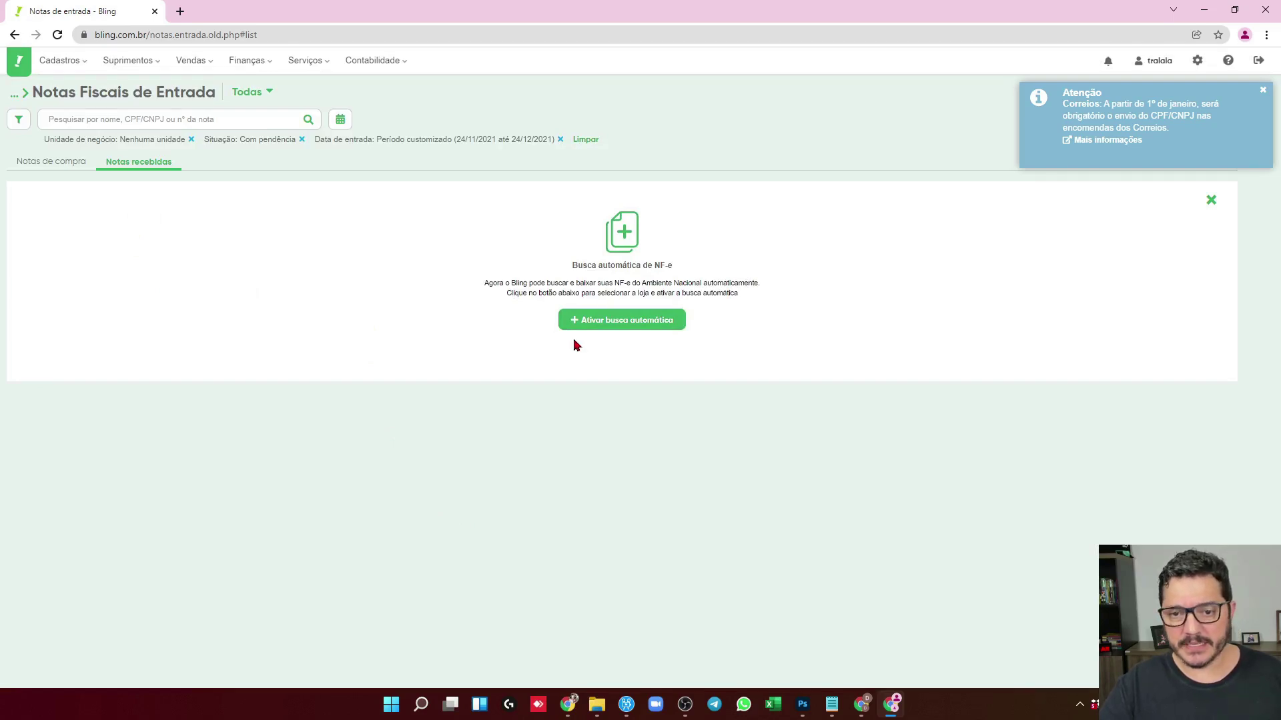
Activate the automatic NF-e search for the Matriz store
left_click(614, 323)
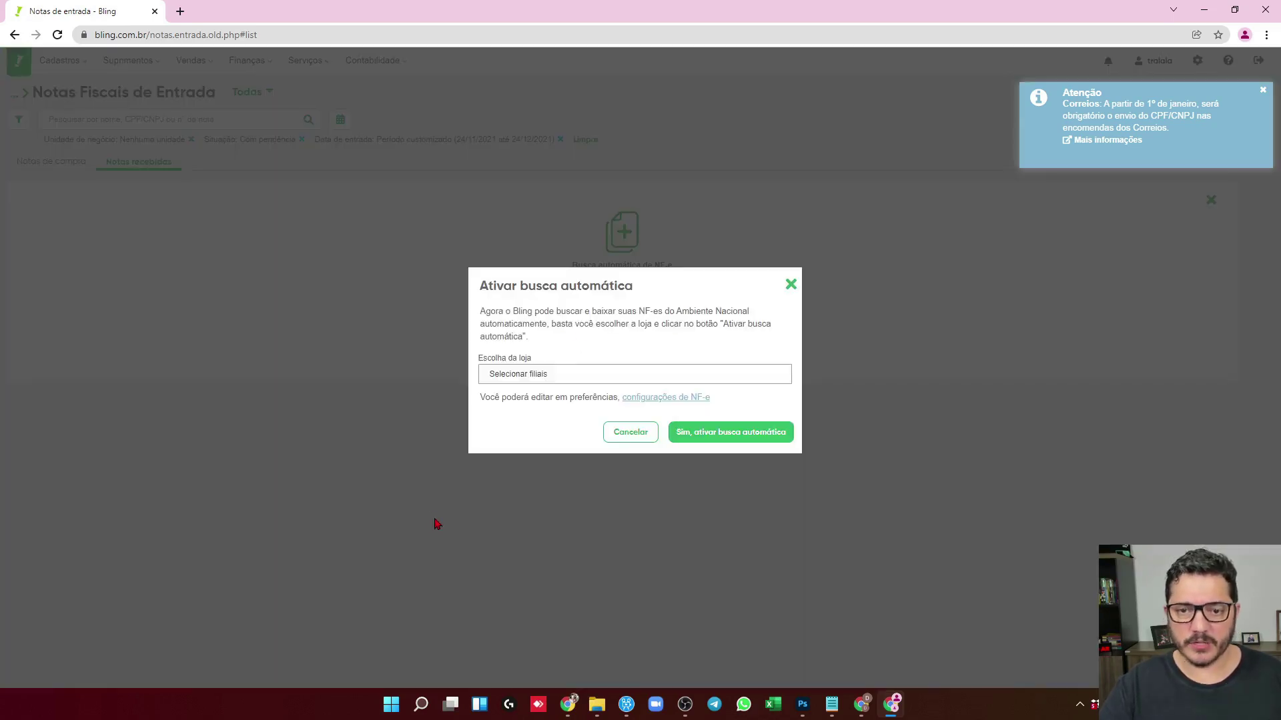
left_click(523, 380)
left_click(497, 396)
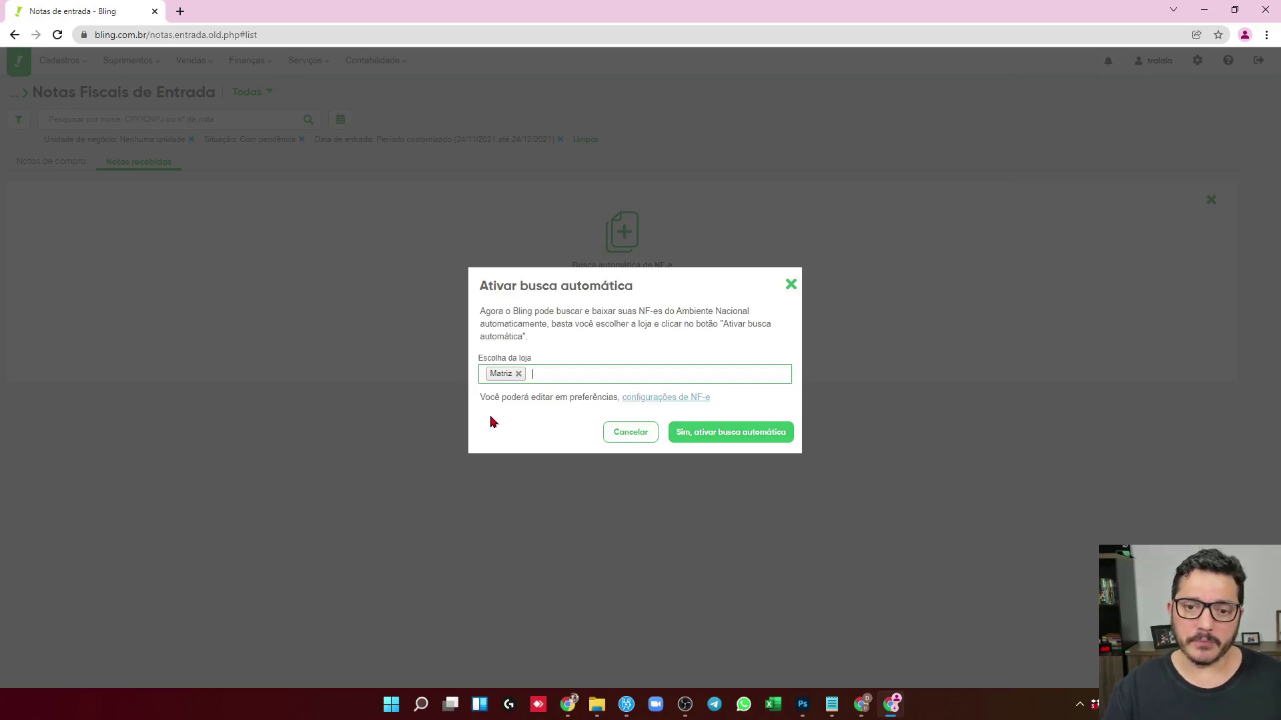
left_click(728, 440)
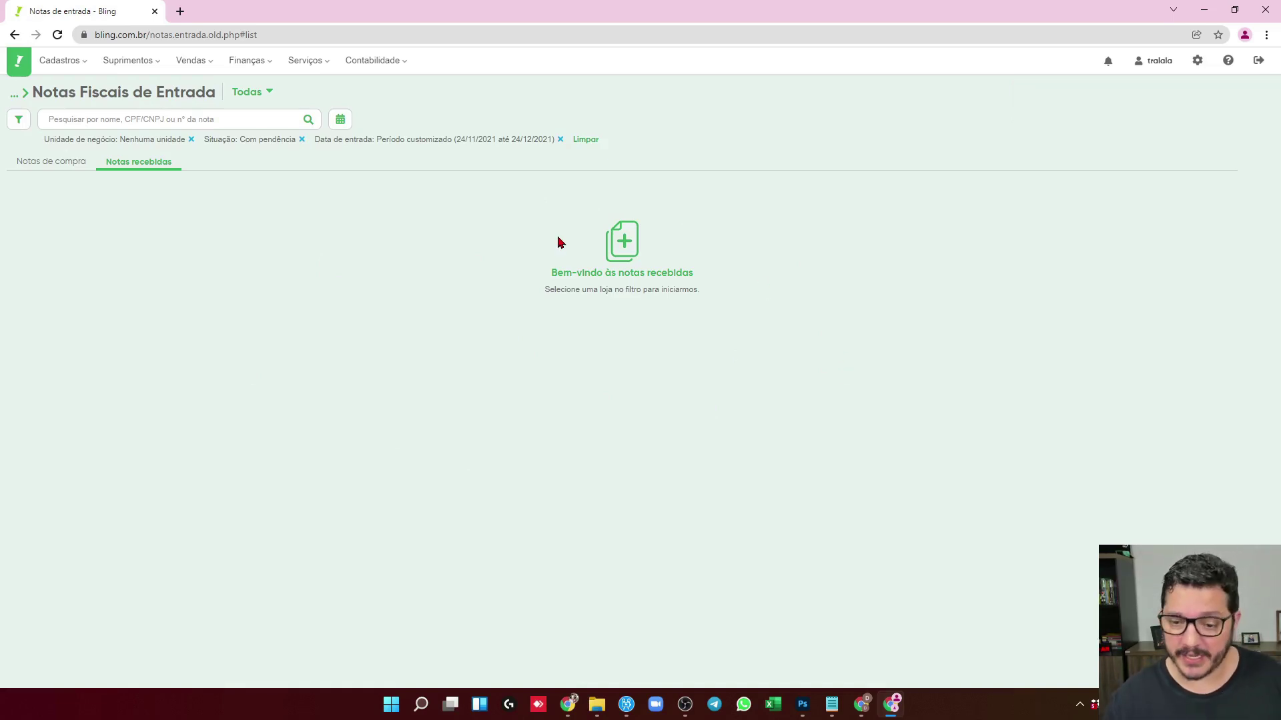
Switch to the other browser window's Bling account, open the received notes under Notas de Entrada and list those of the Matriz store
left_click(862, 704)
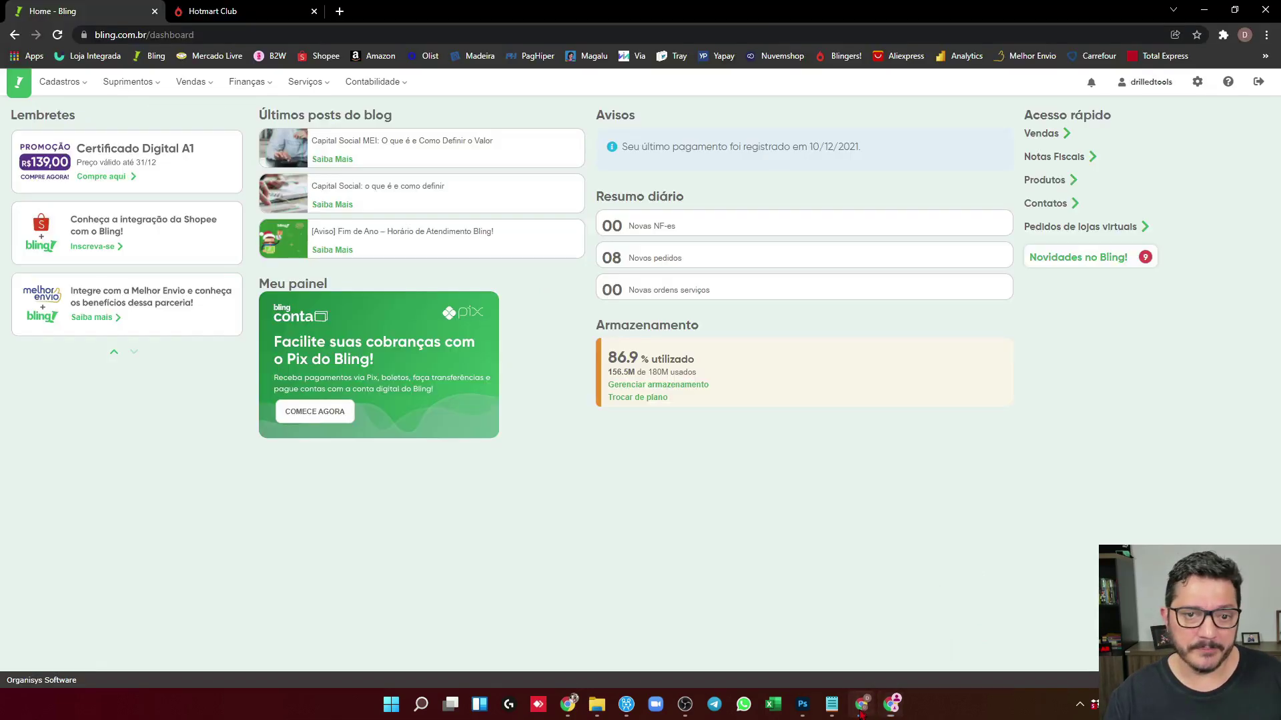
left_click(132, 83)
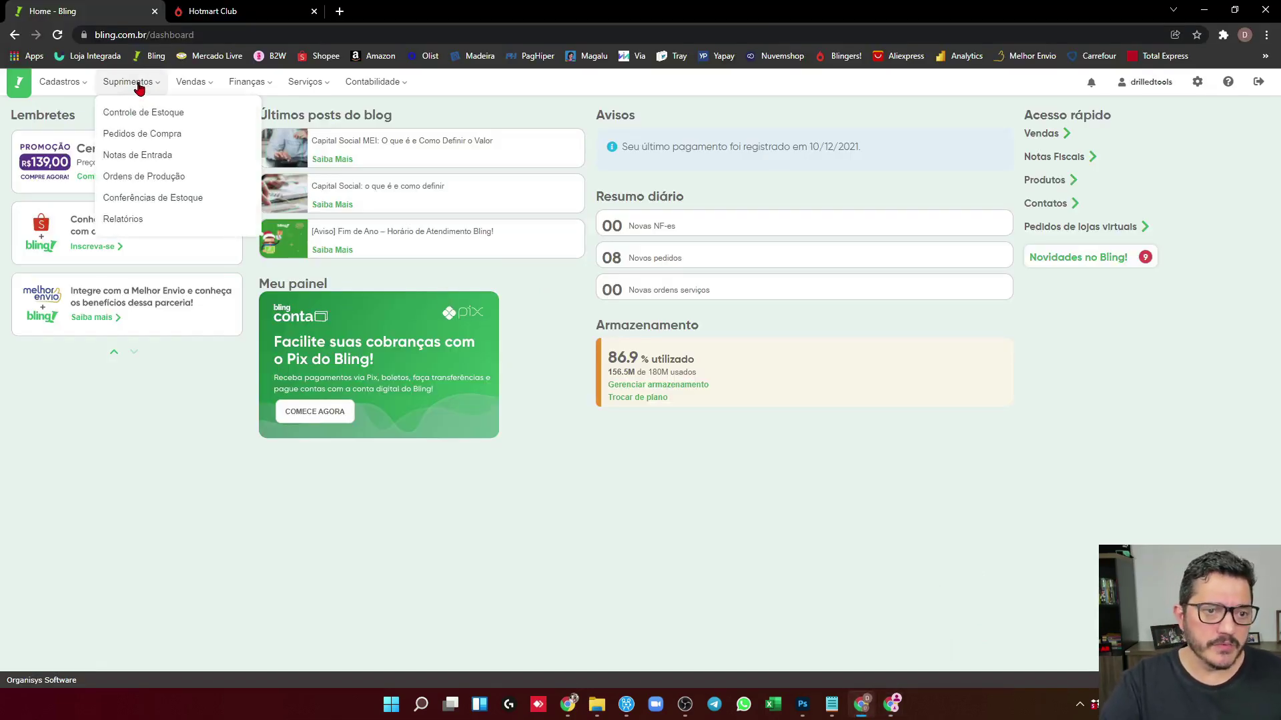
left_click(148, 154)
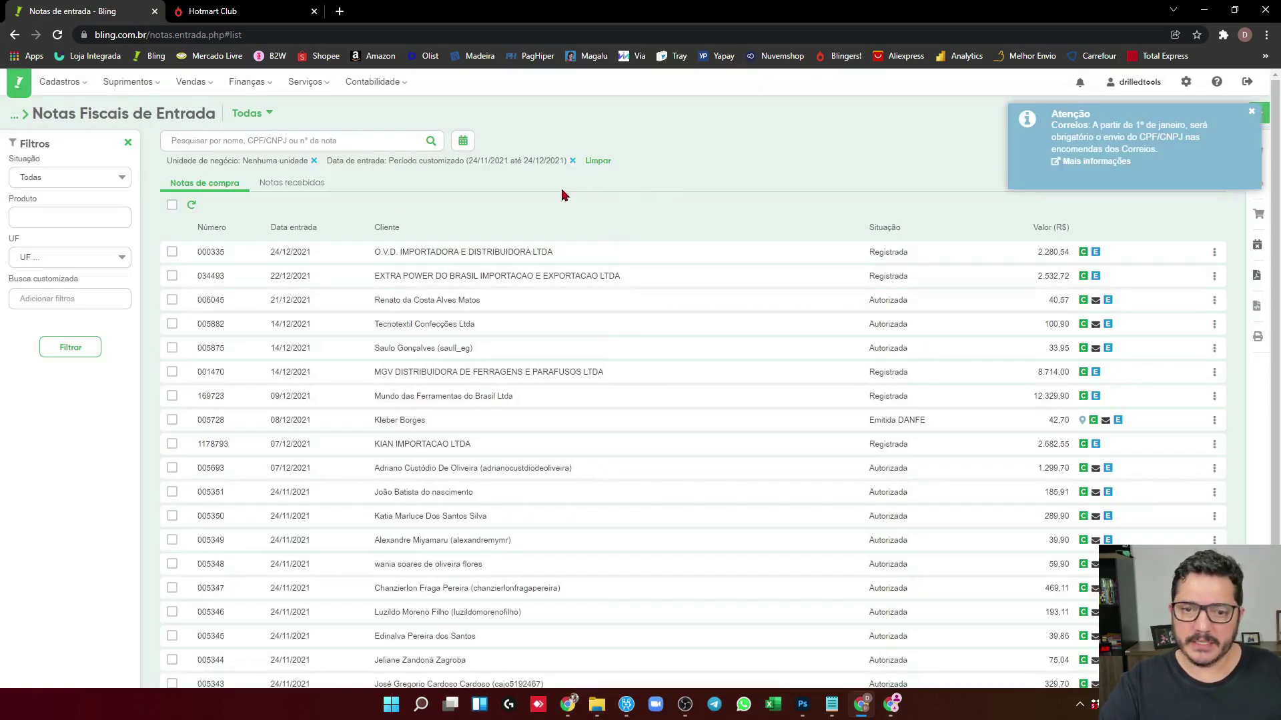
left_click(314, 186)
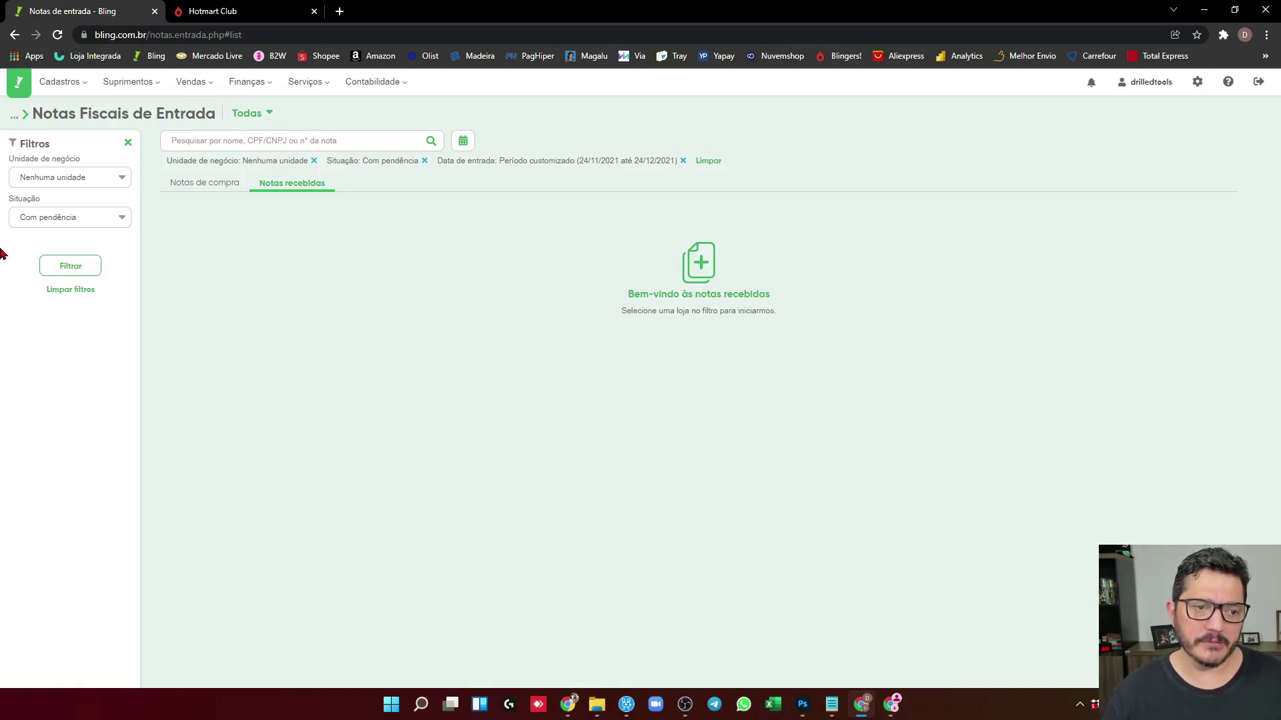
left_click(245, 117)
left_click(248, 160)
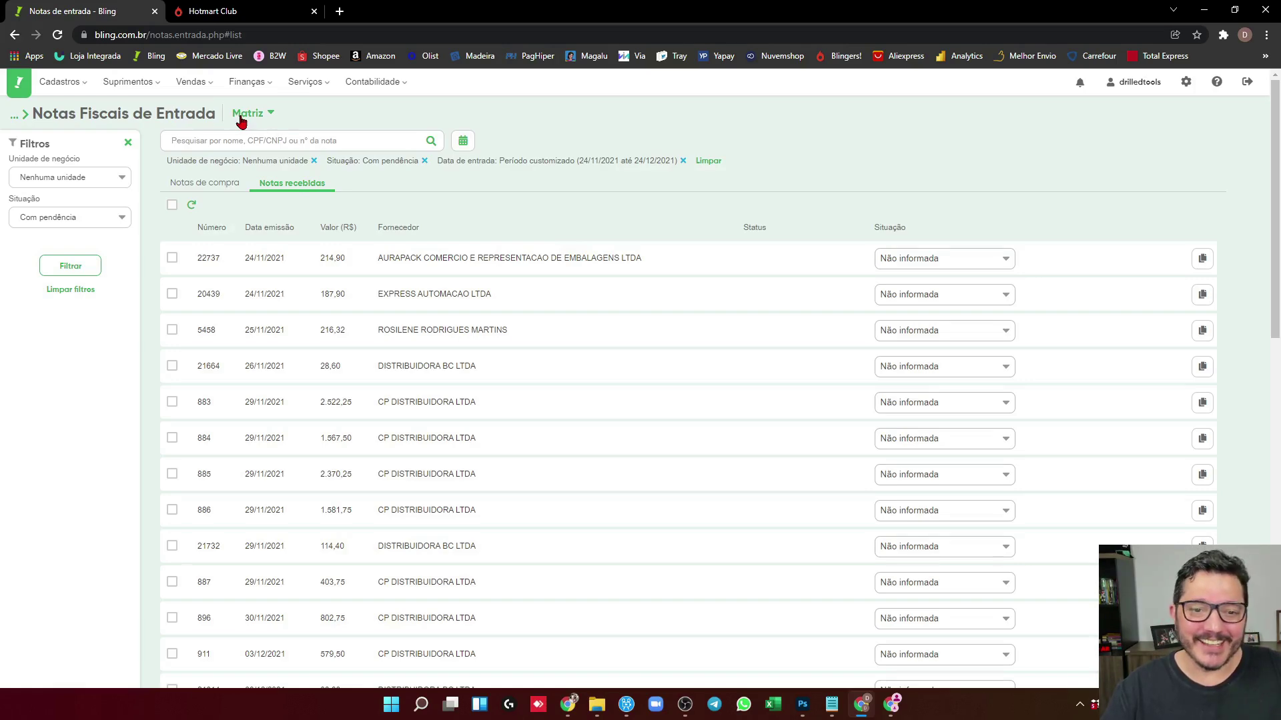
Set the situation of the received DISTRIBUIDORA BC LTDA note worth 924,00 to Confirmo a operação
scroll(492, 248, "down", 10)
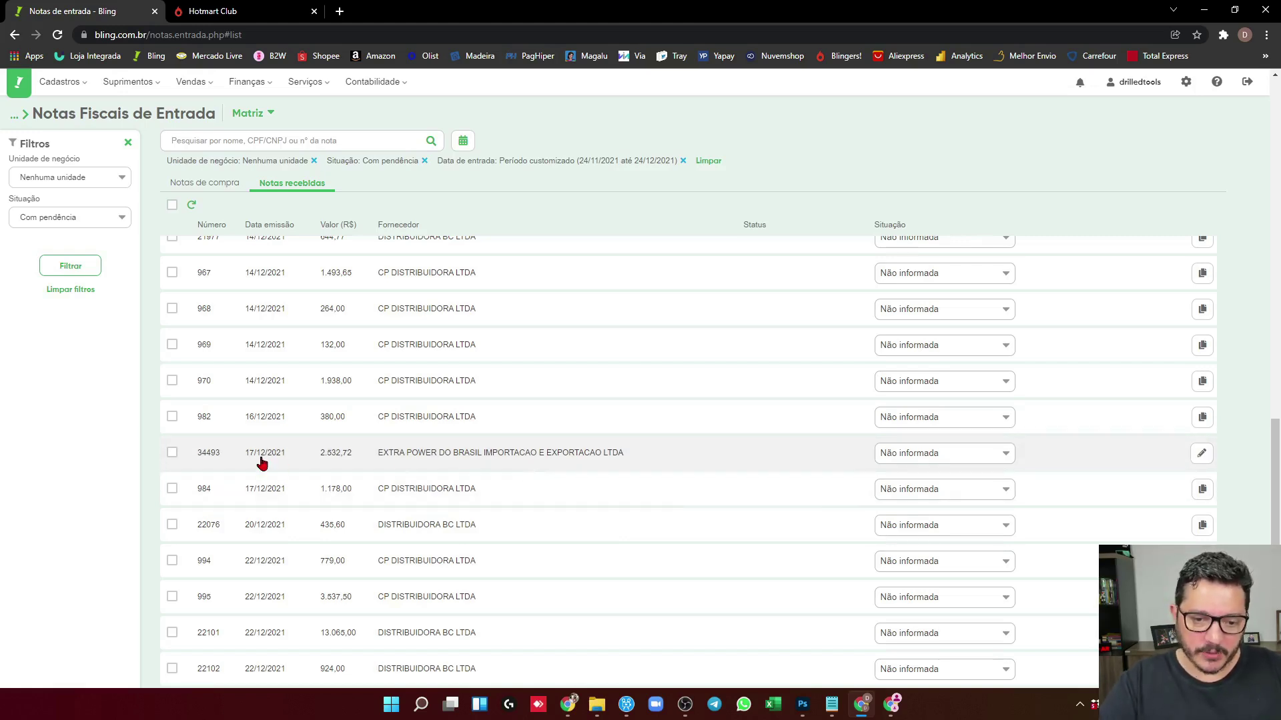
left_click(595, 442)
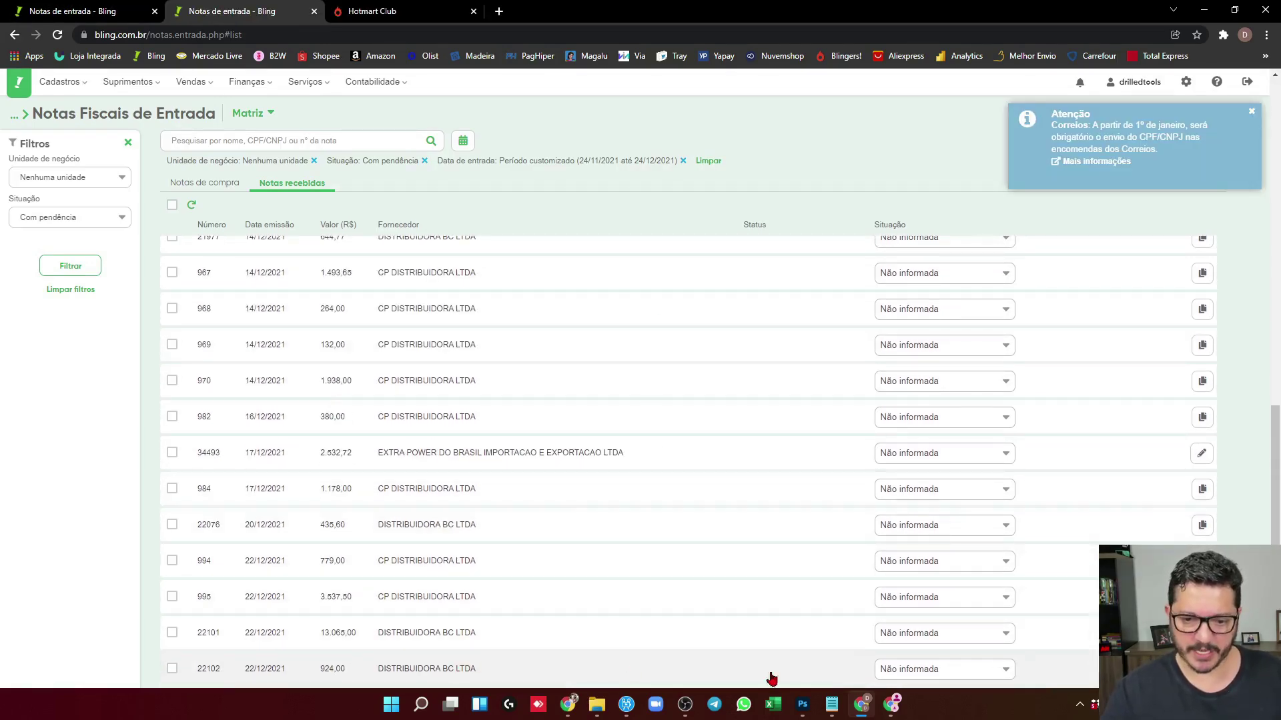
left_click(926, 670)
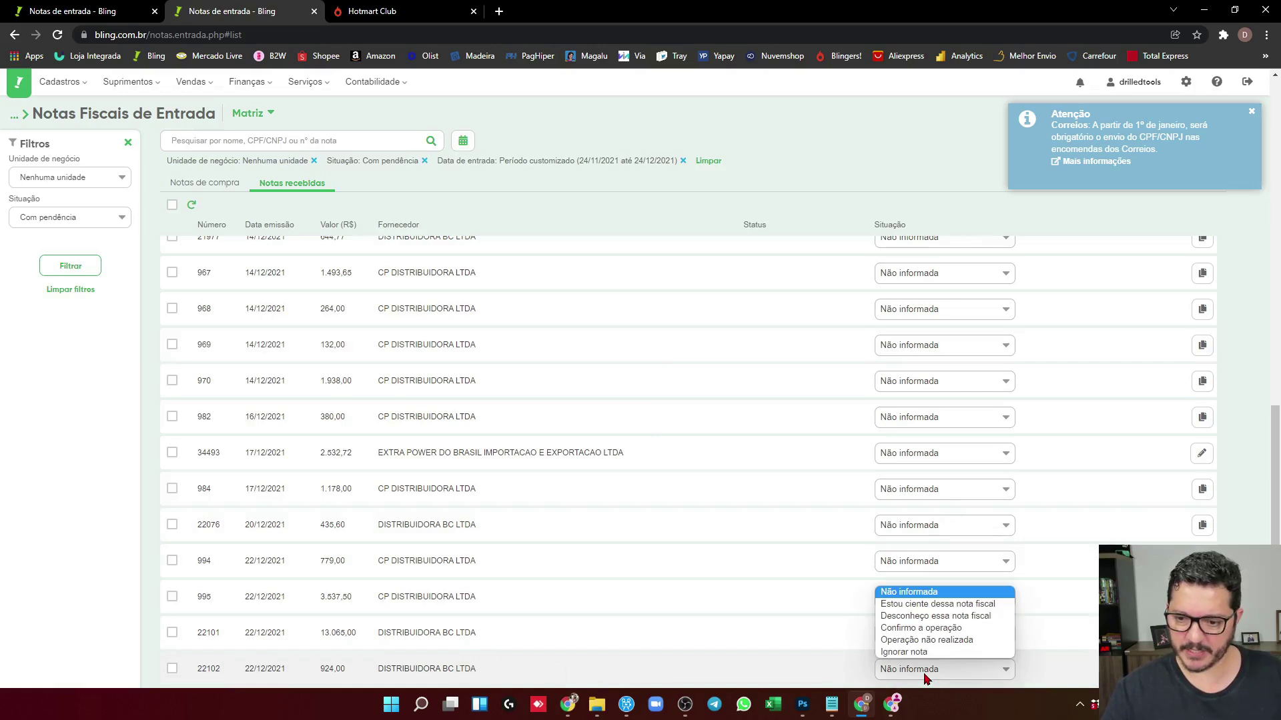
left_click(921, 628)
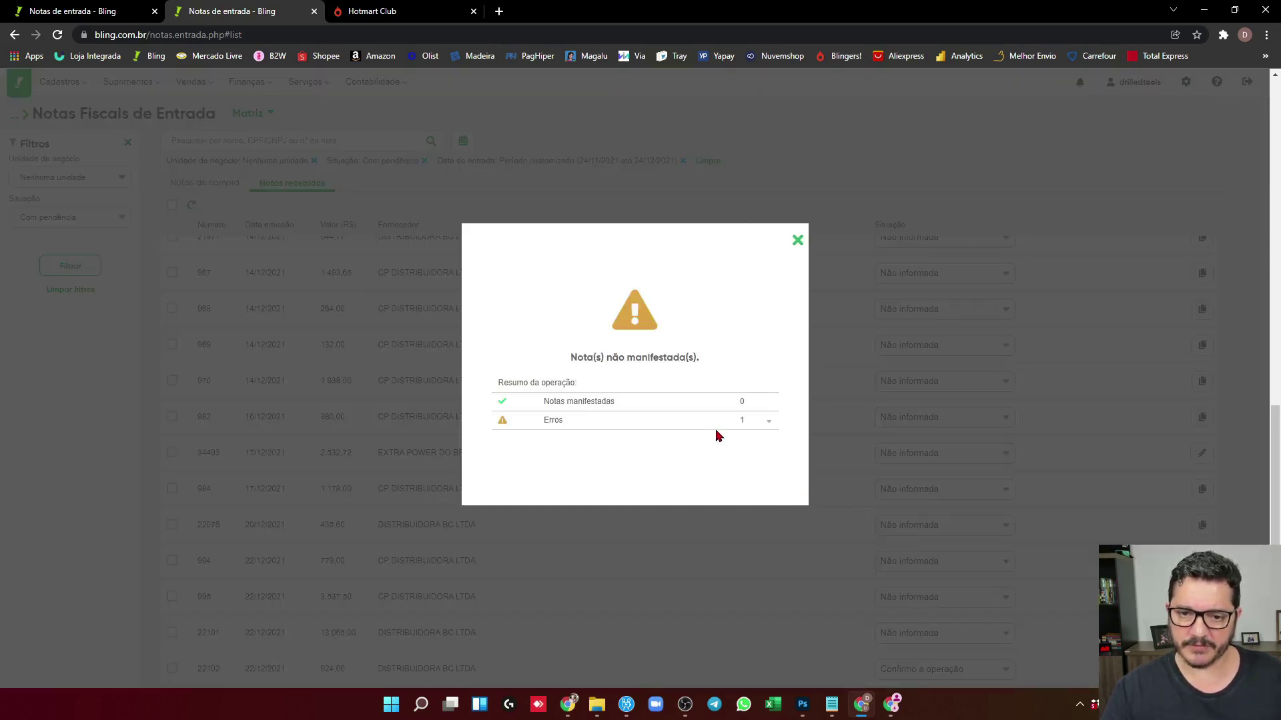
Read the error details in the operation summary, close it, and check the situation options of the DISTRIBUIDORA BC LTDA note worth 13.065,00
left_click(771, 425)
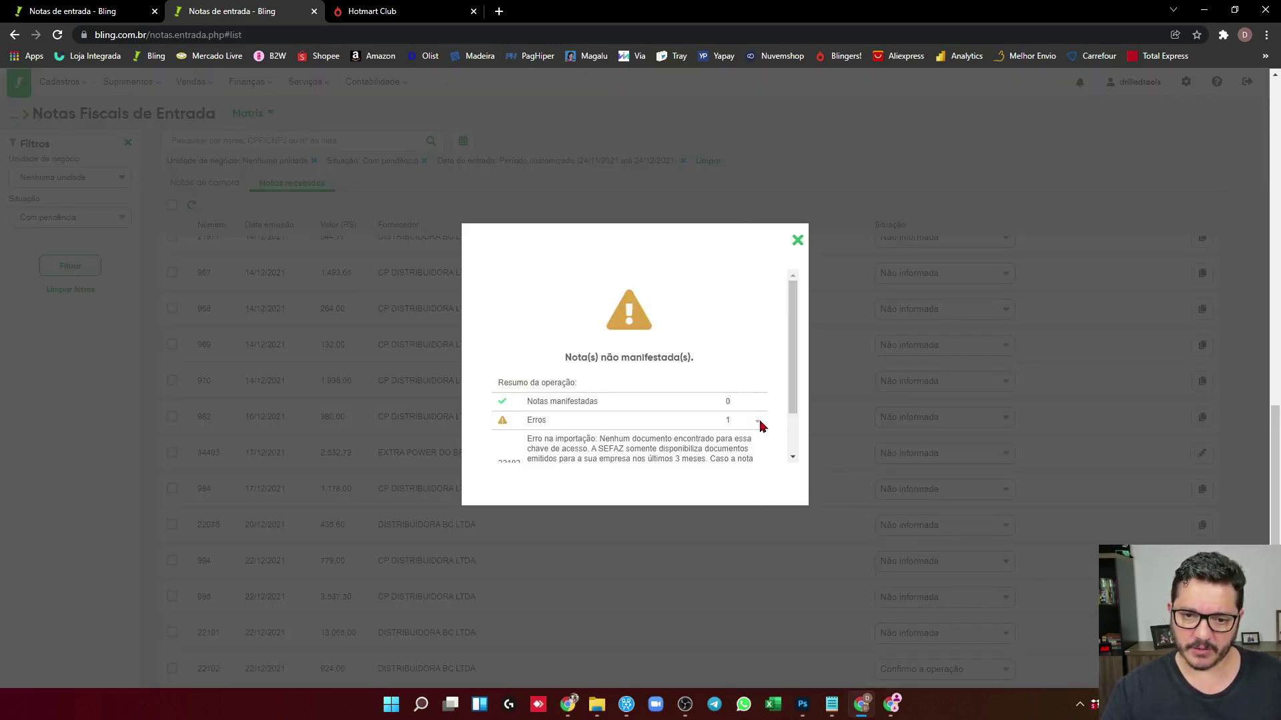
scroll(737, 434, "down", 1)
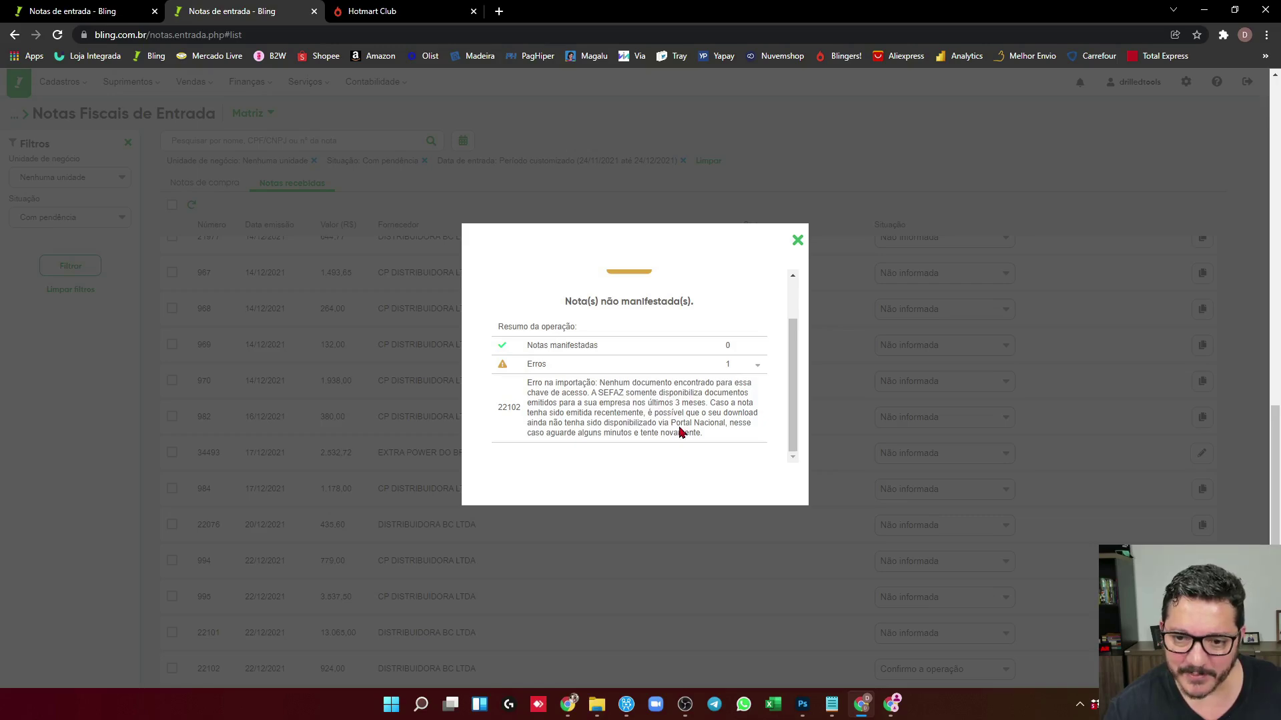
left_click(796, 241)
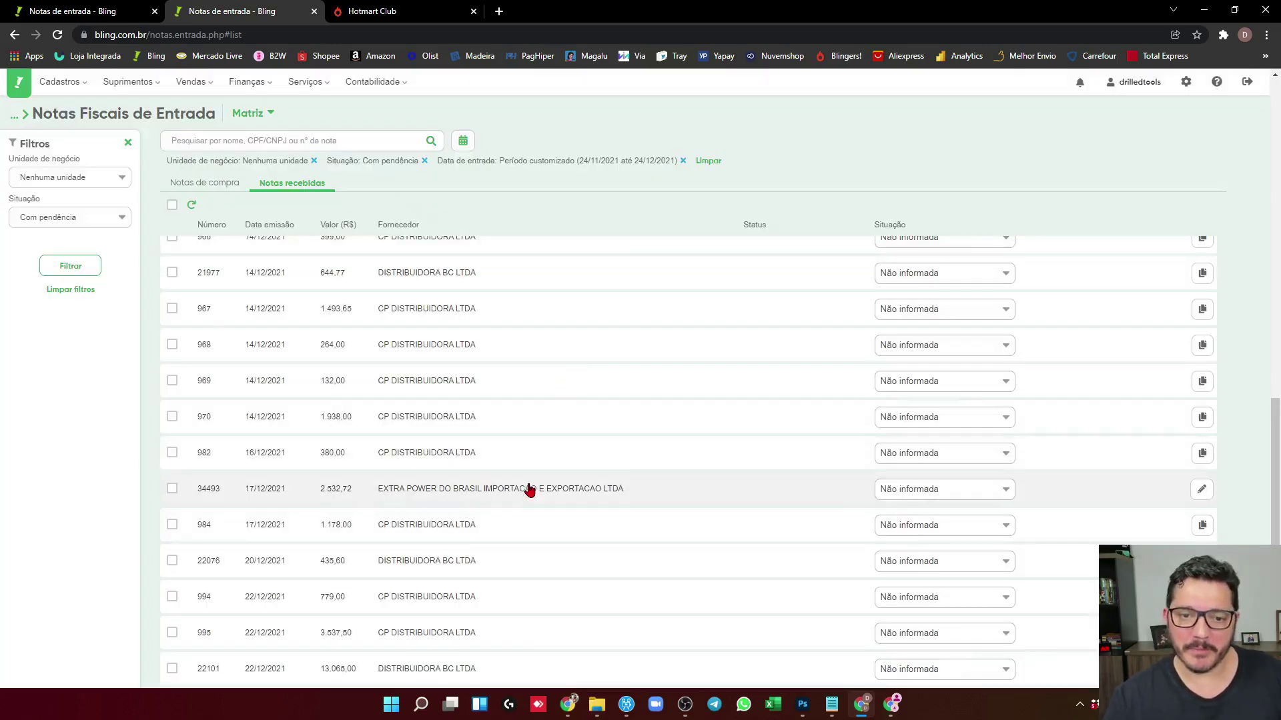
left_click(905, 671)
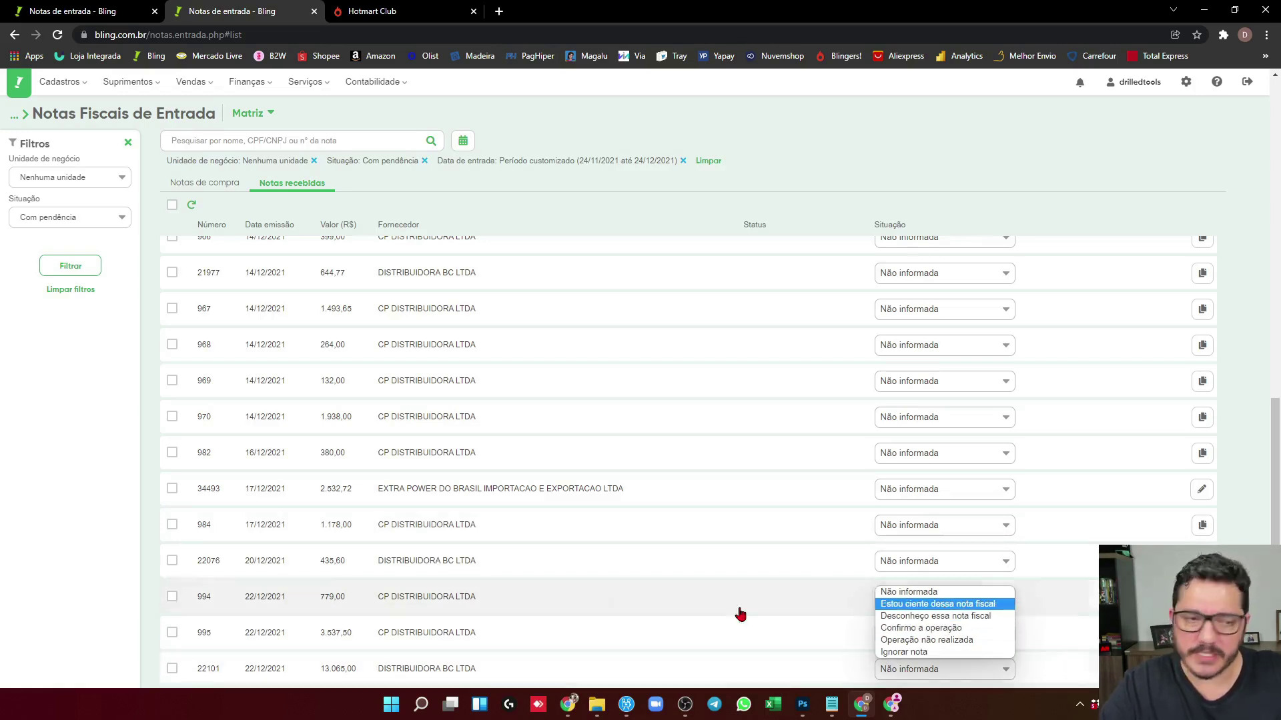
left_click(44, 435)
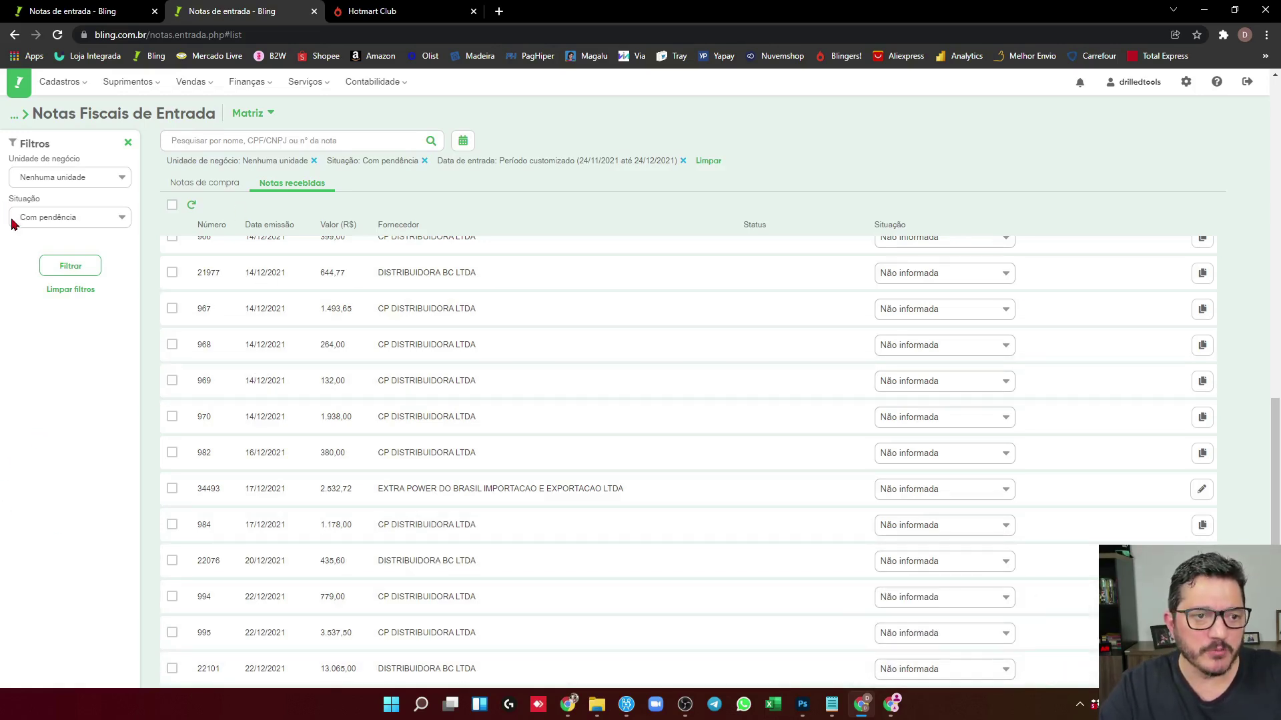
Filter the received notes by the situation Operação realizada and import the CP DISTRIBUIDORA LTDA note worth 1.567,50
left_click(59, 220)
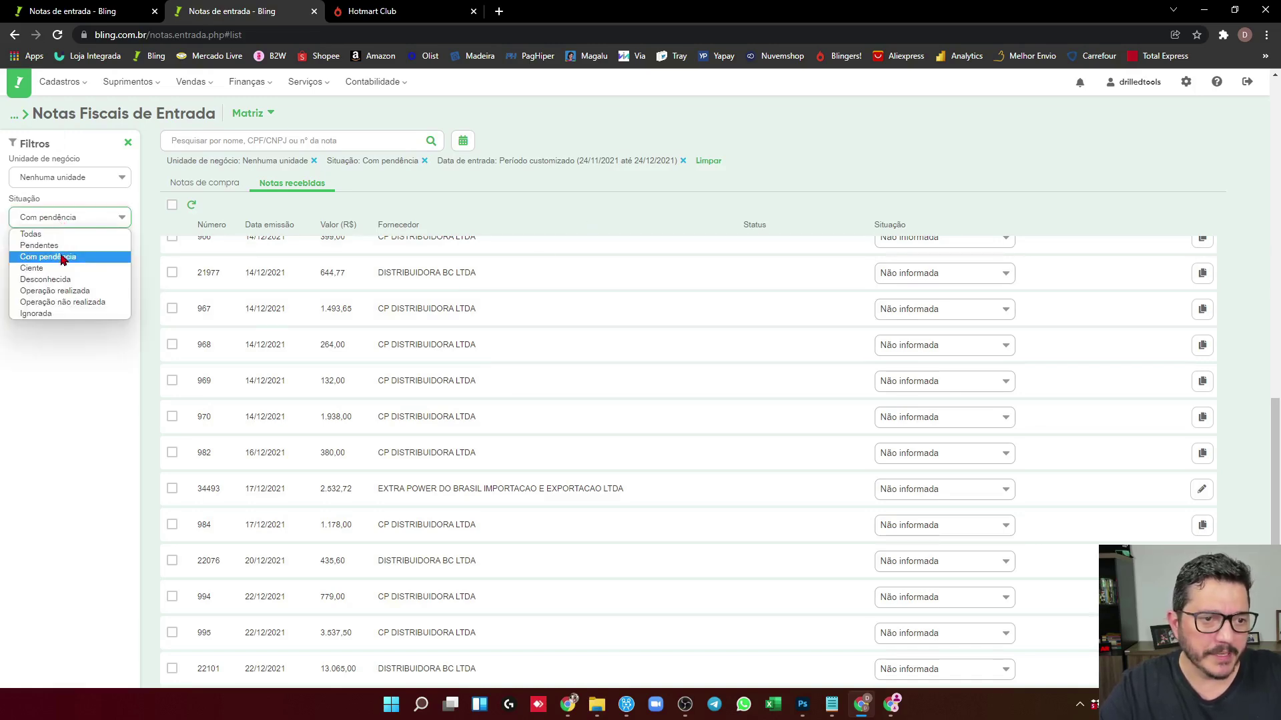
left_click(54, 291)
left_click(59, 265)
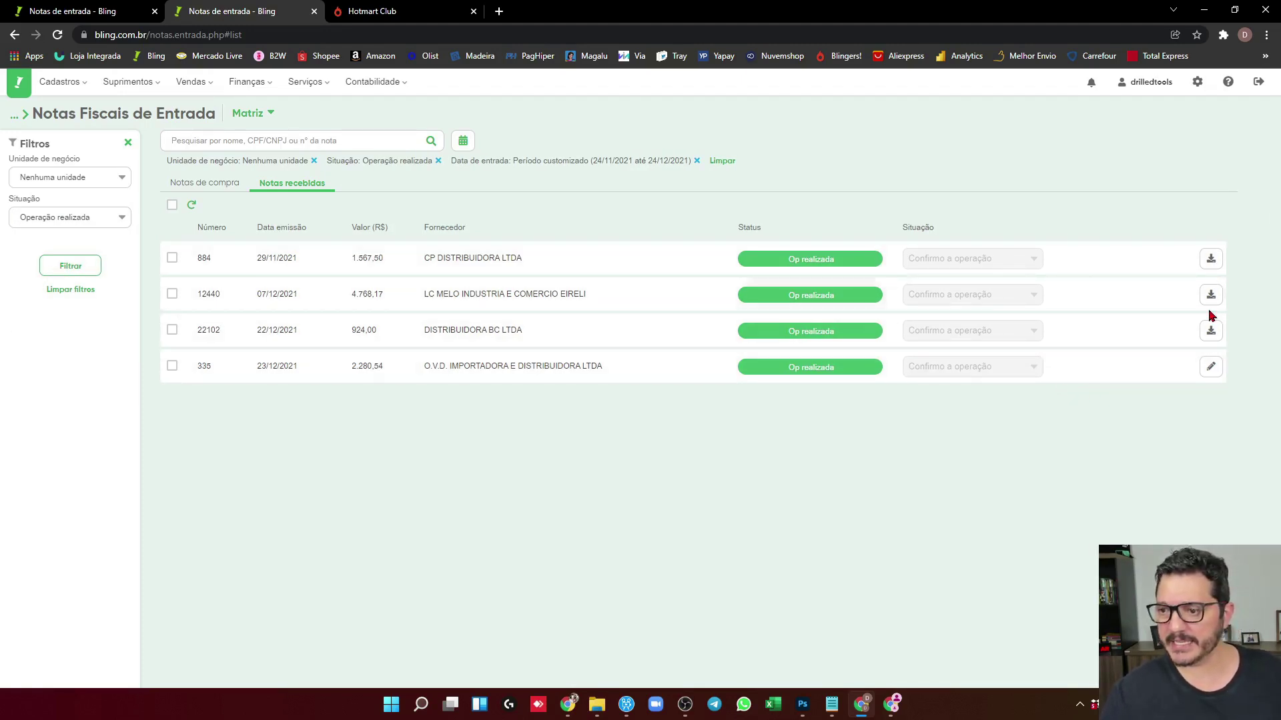
left_click(1210, 261)
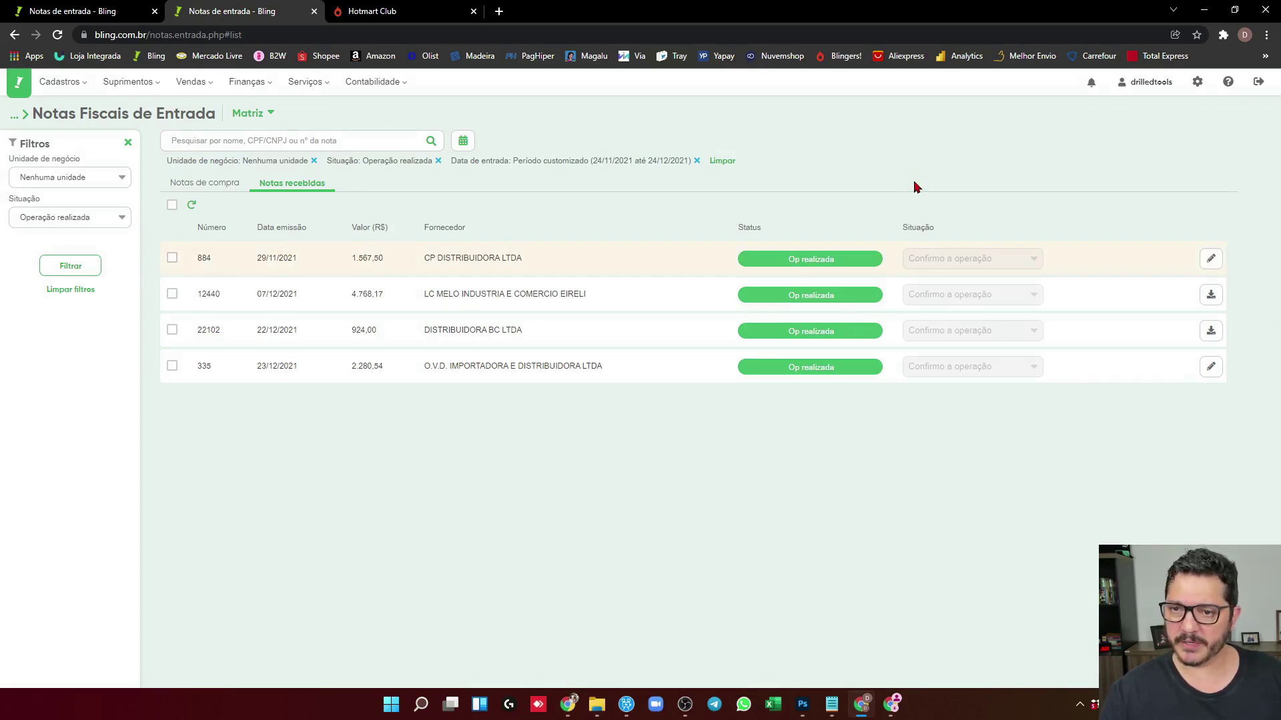
Open the CP DISTRIBUIDORA LTDA note in the purchase notes and its item Gabarito Para Furacao De Fechaduras De Portas Com 3 Fresas
left_click(207, 185)
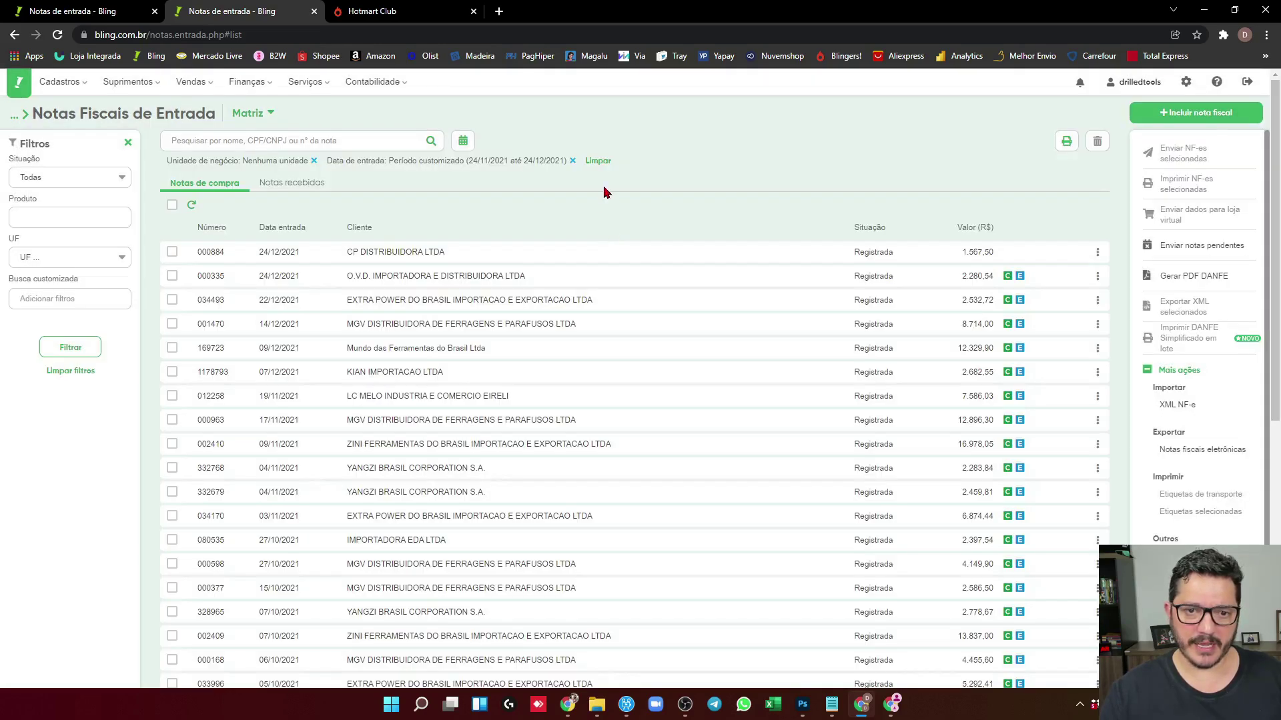
left_click(427, 252)
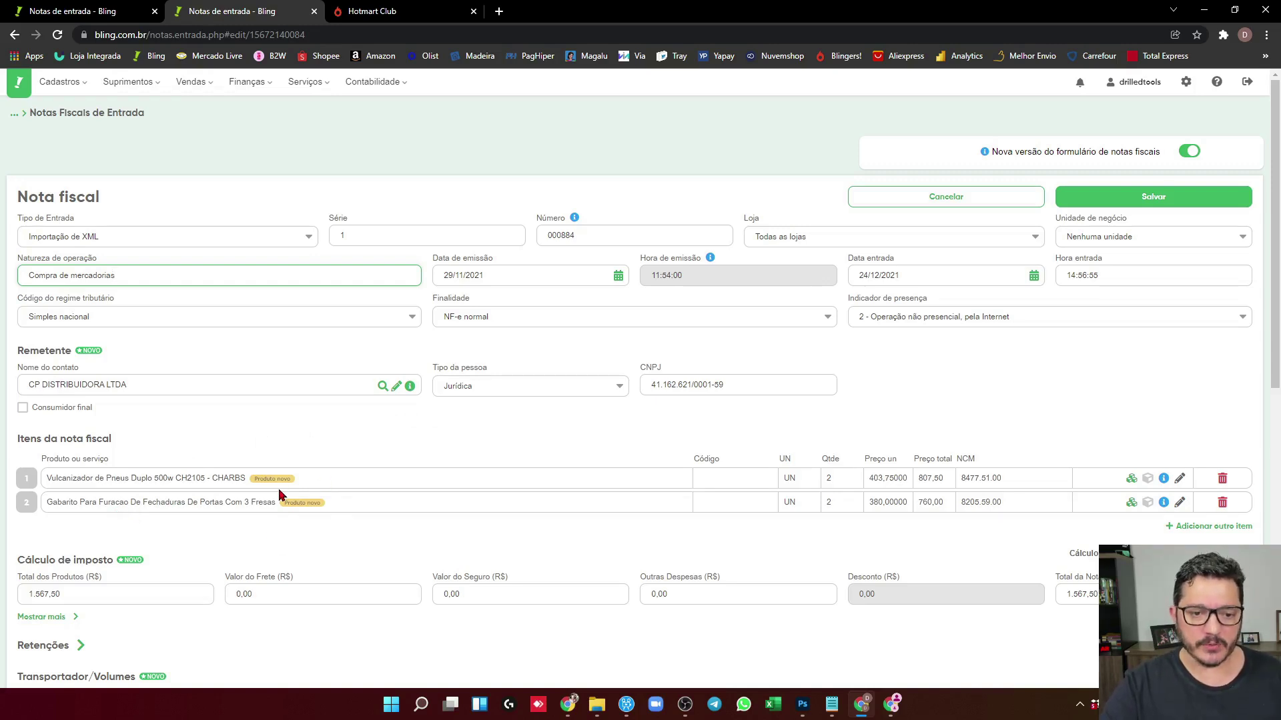
left_click(201, 509)
Try linking the item to the existing product Gabarito para Furação de Fechaduras de Portas com 3 Fresas, searching for "3 Fresas", and cancel the note's edit
left_click_drag(602, 239, 640, 239)
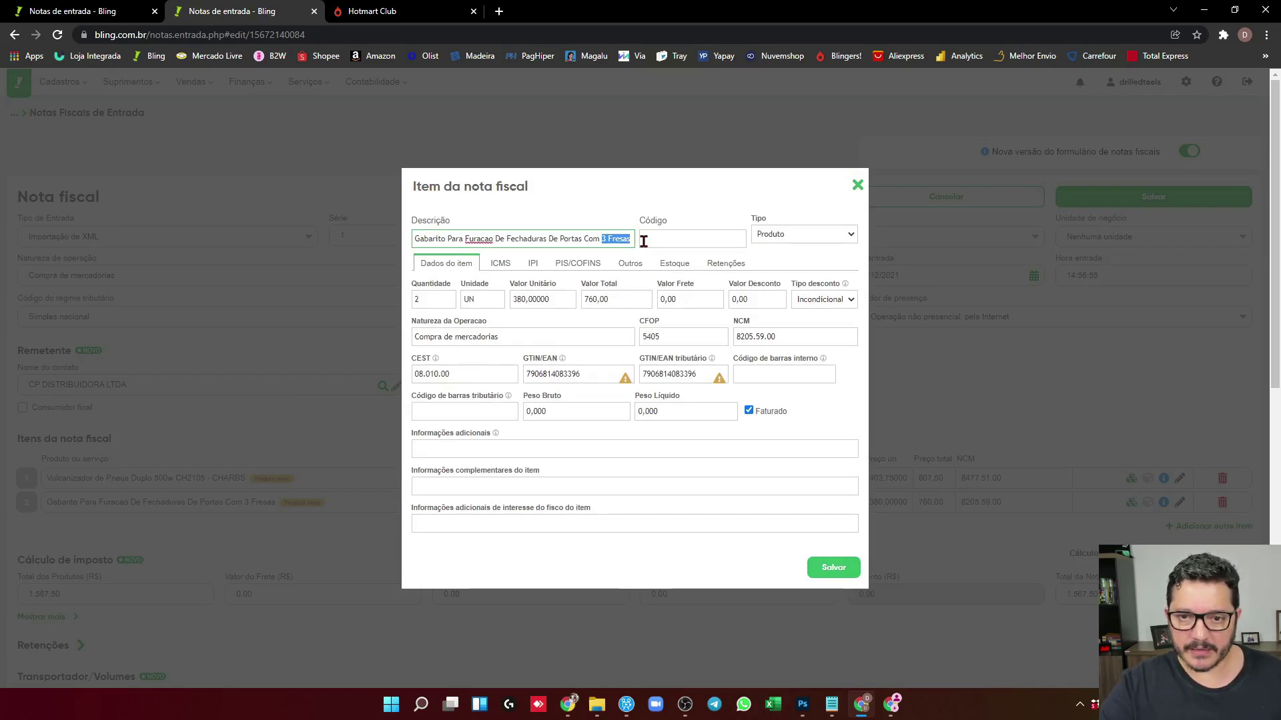
left_click(669, 265)
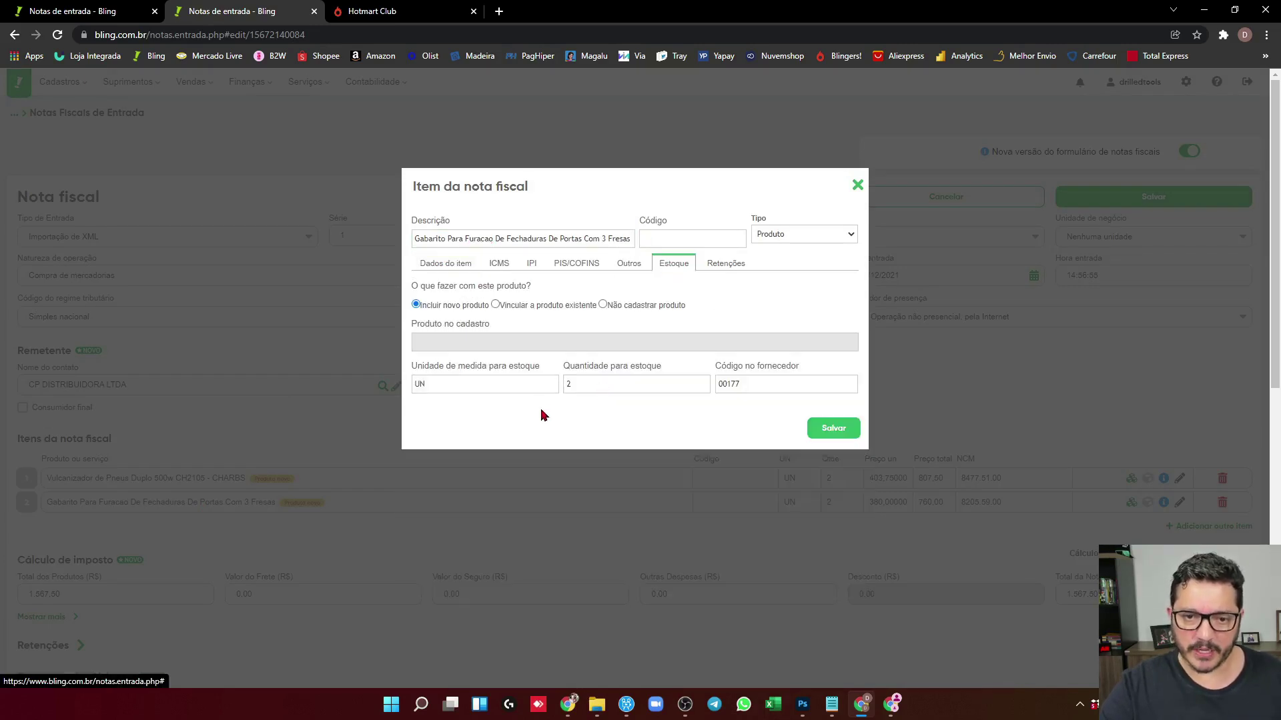
left_click(496, 305)
left_click(470, 338)
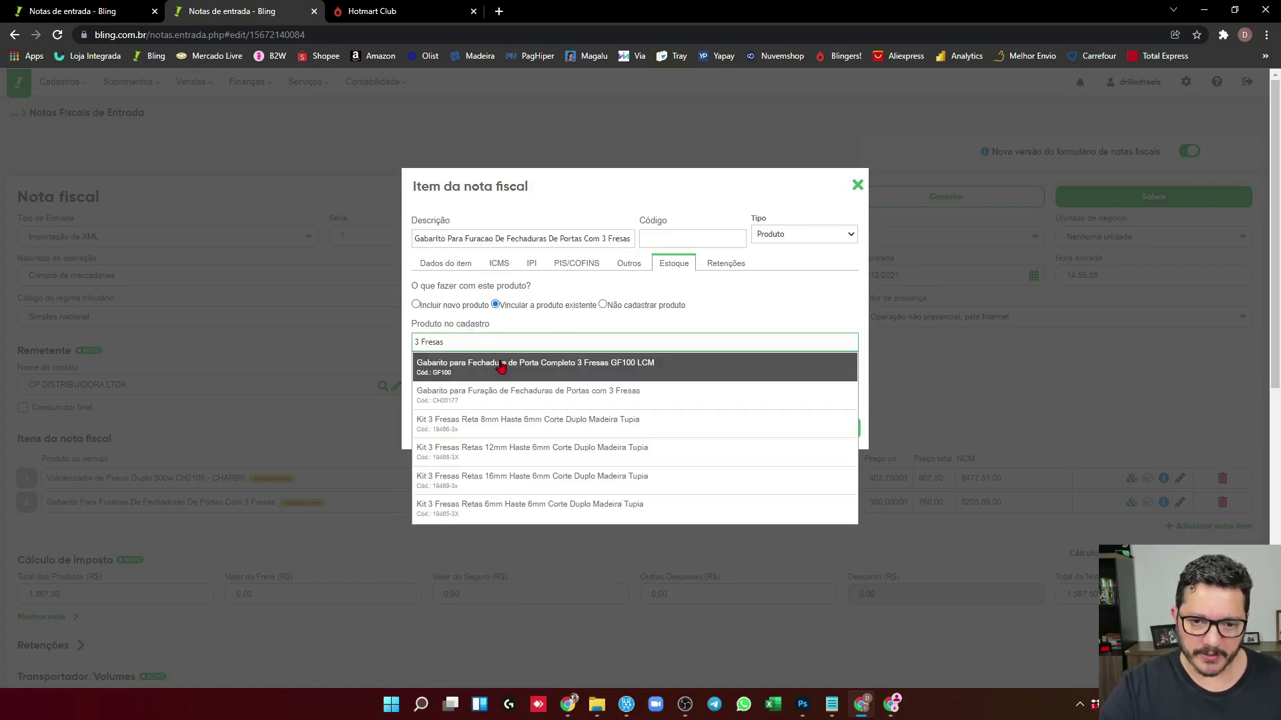
left_click(524, 396)
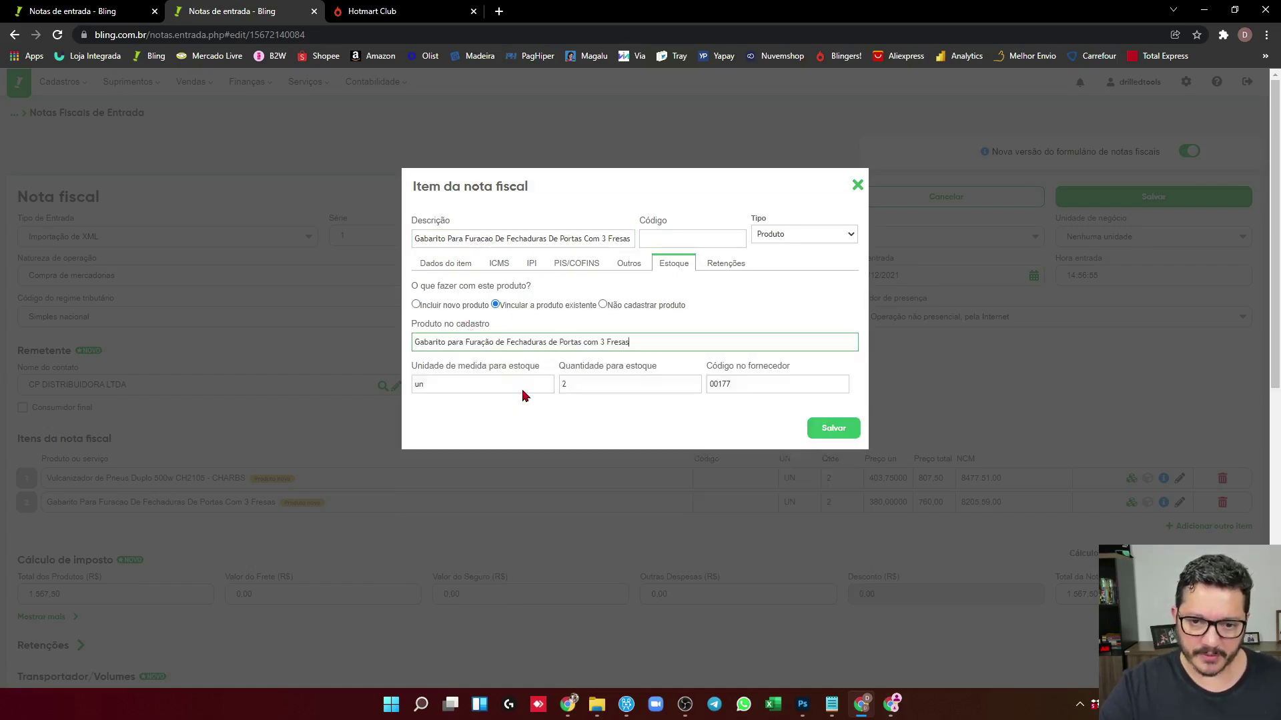
left_click(834, 429)
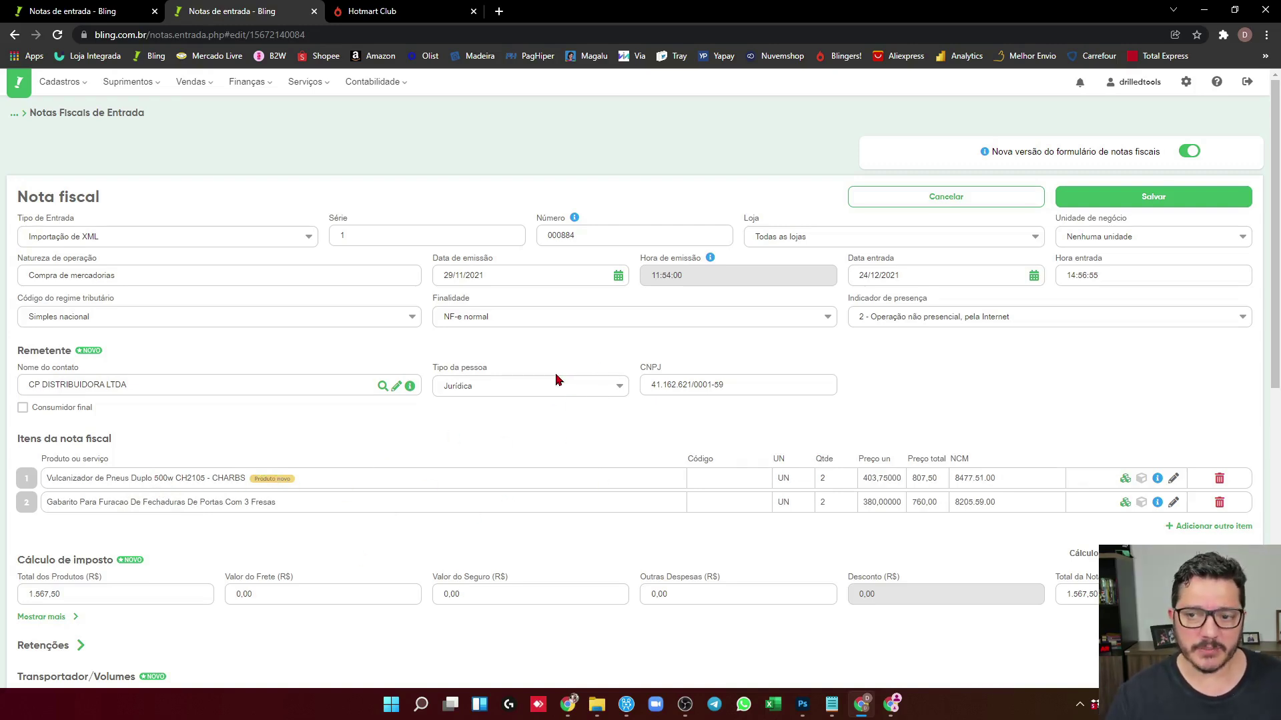
left_click(921, 198)
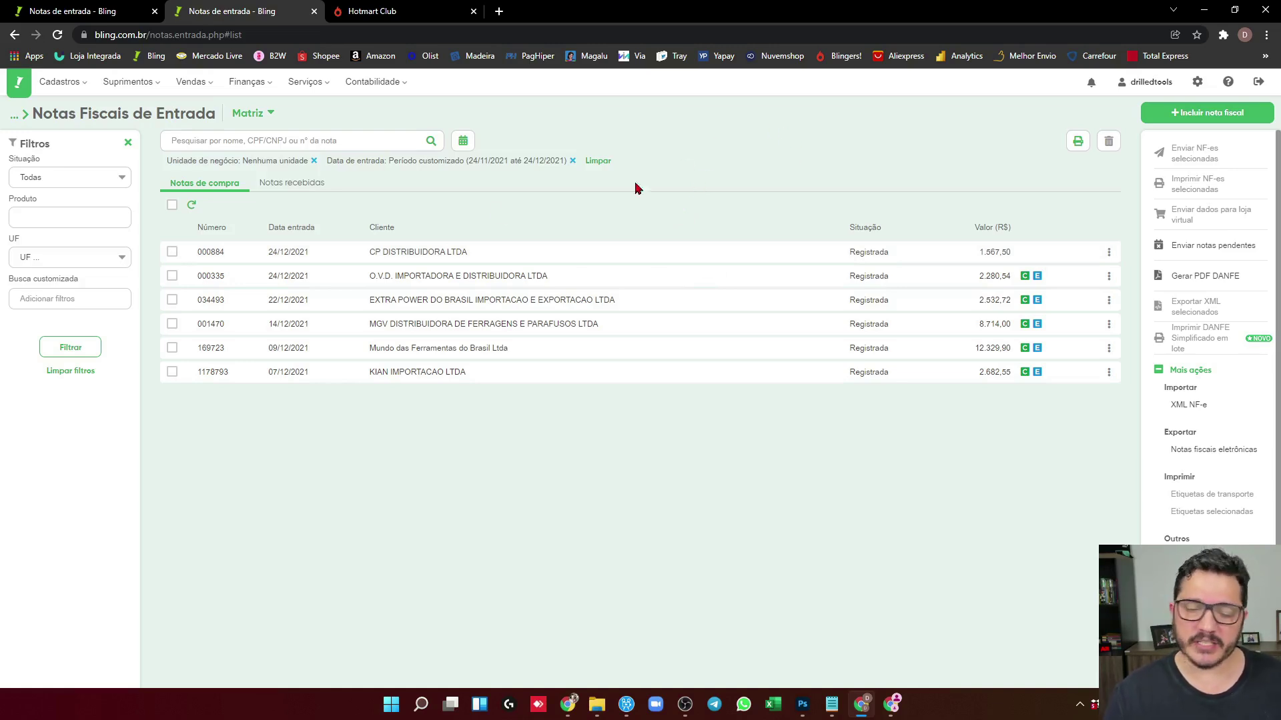
Review the received notes with the situation Com pendência and set the store filter to Todas
left_click(306, 187)
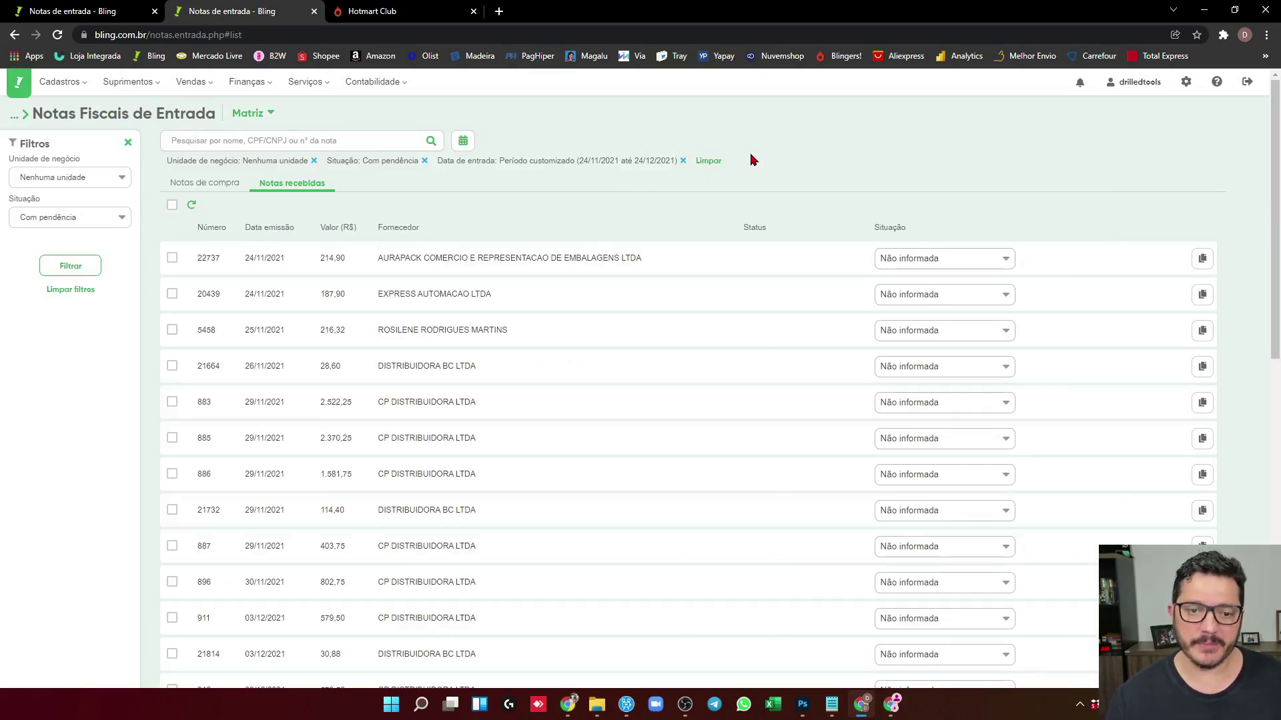
scroll(650, 270, "down", 10)
scroll(667, 274, "down", 1)
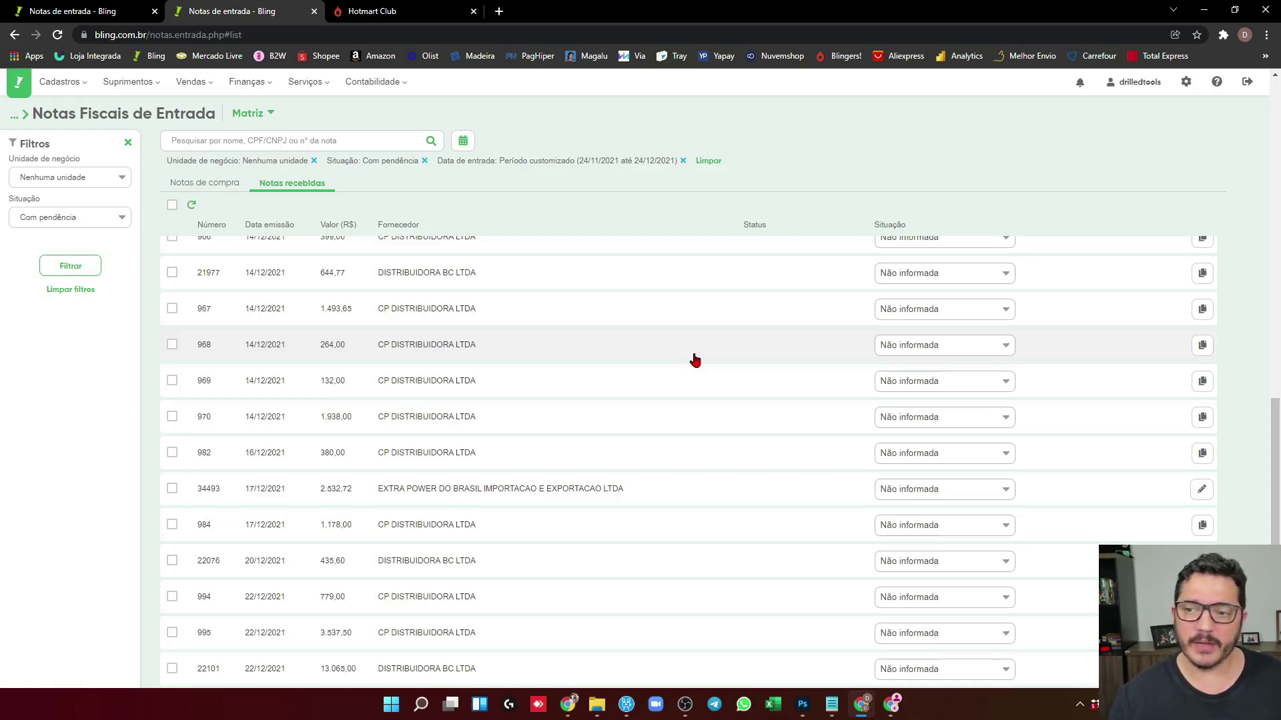
scroll(677, 352, "up", 10)
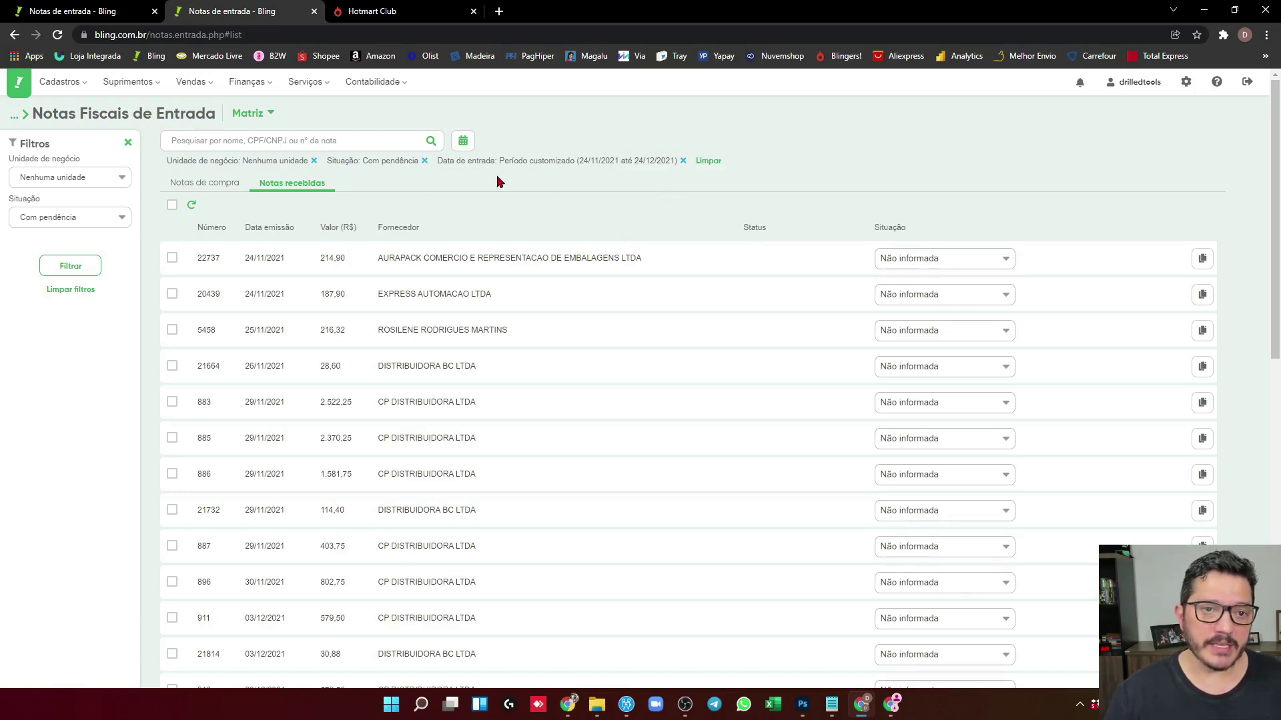
left_click(260, 119)
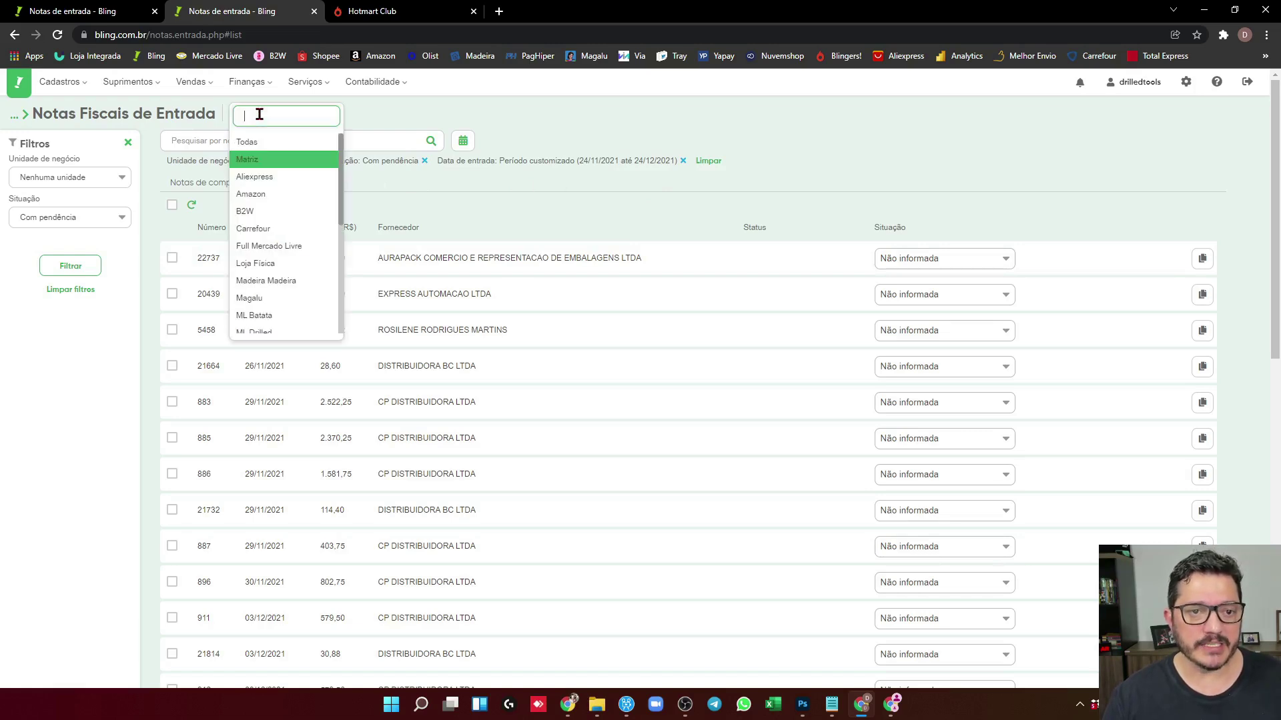
left_click(251, 140)
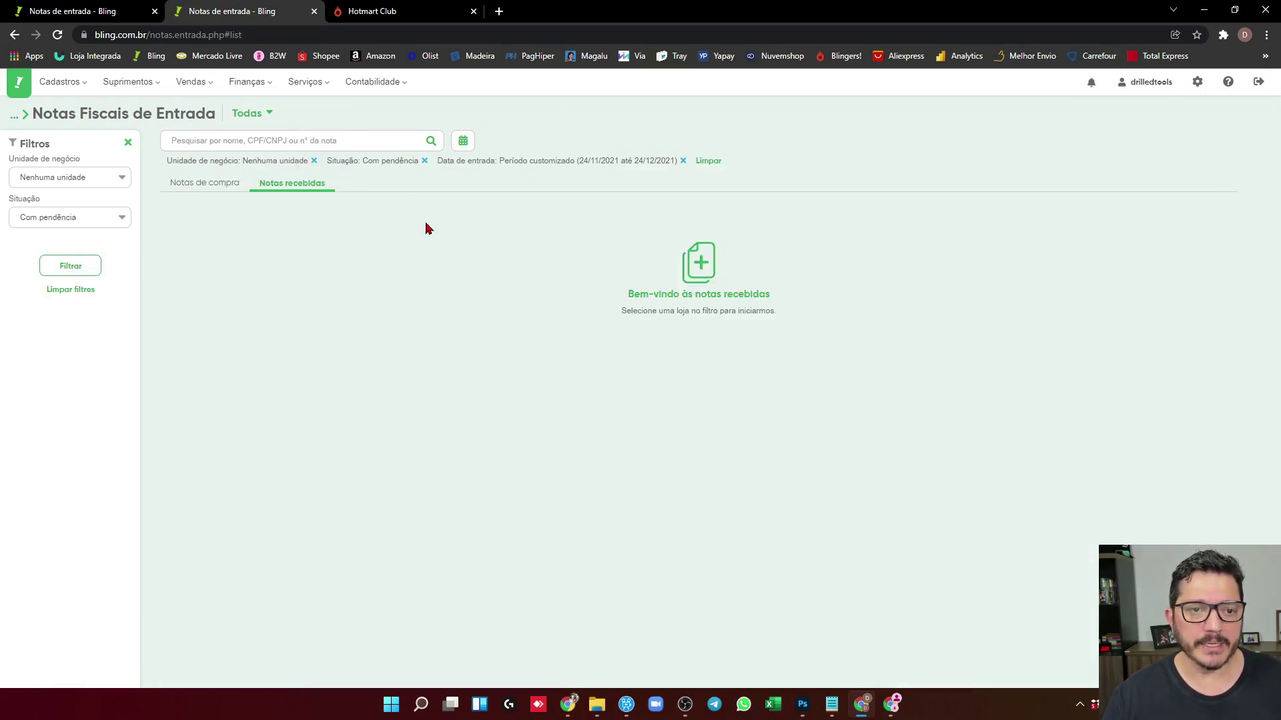